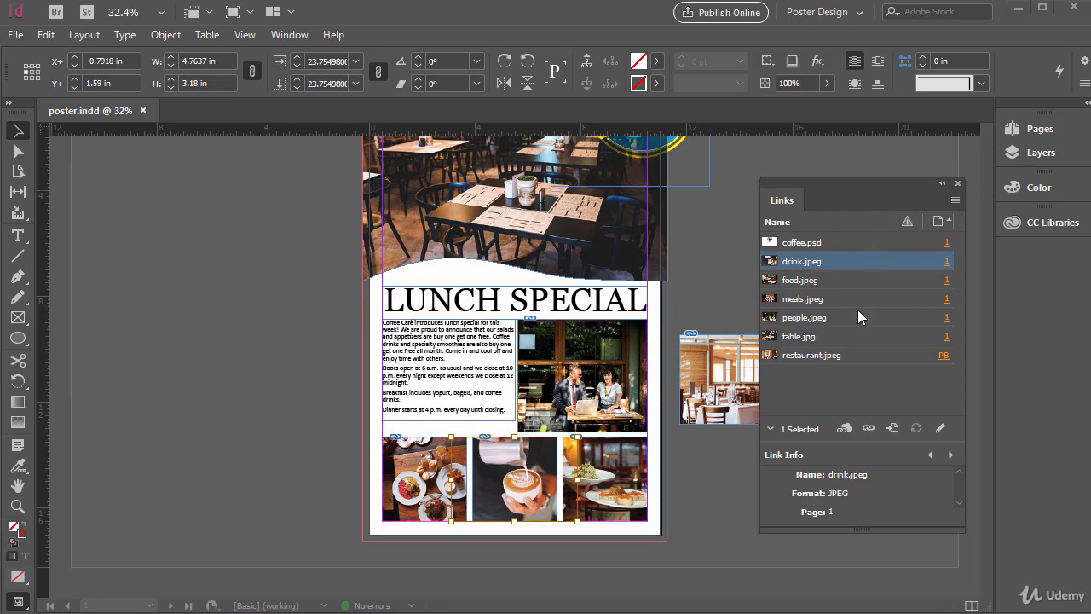
Step: Reposition the floating Links panel closer to the poster page
{"action": "left_click_drag", "start_coordinate": [855, 189], "coordinate": [820, 192]}
{"action": "left_click", "coordinate": [289, 34]}
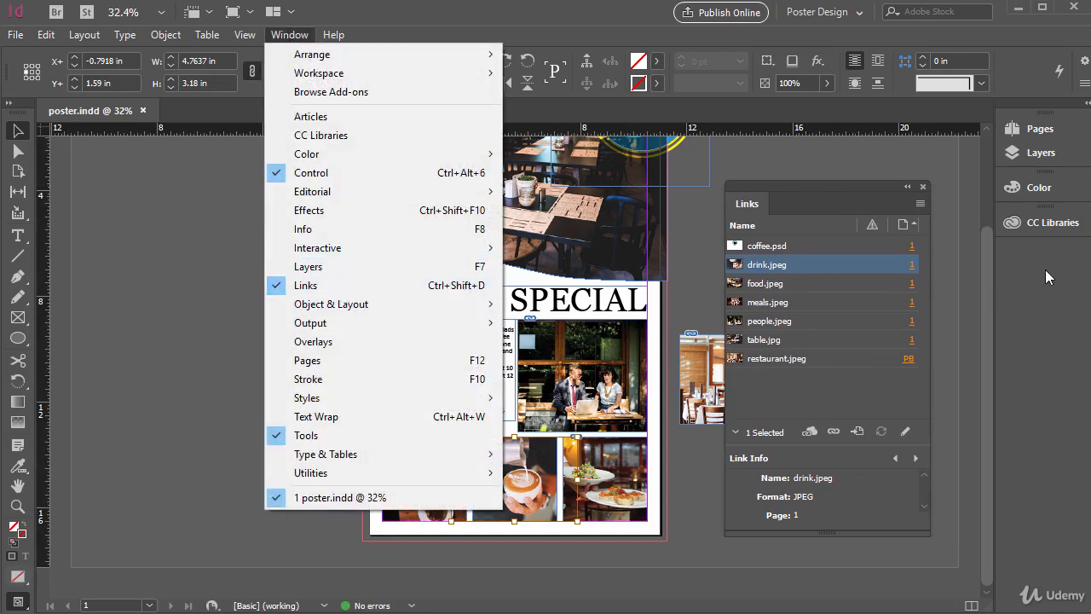
{"action": "left_click_drag", "start_coordinate": [823, 201], "coordinate": [808, 190]}
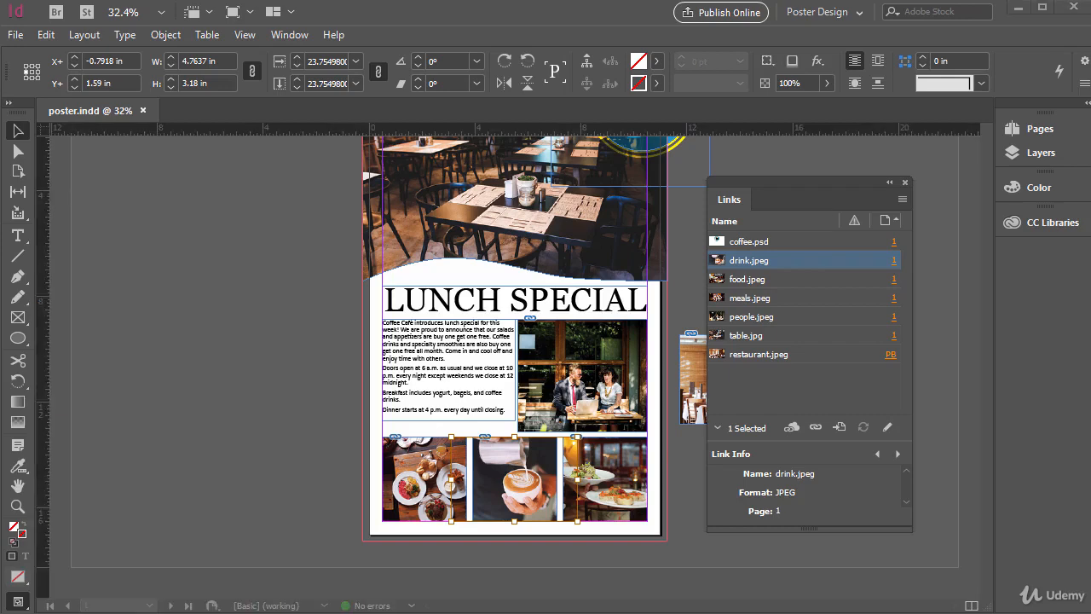
Step: Switch to File Explorer, open the photos folder inside the poster folder, and return to InDesign
{"action": "key", "text": "alt+Tab"}
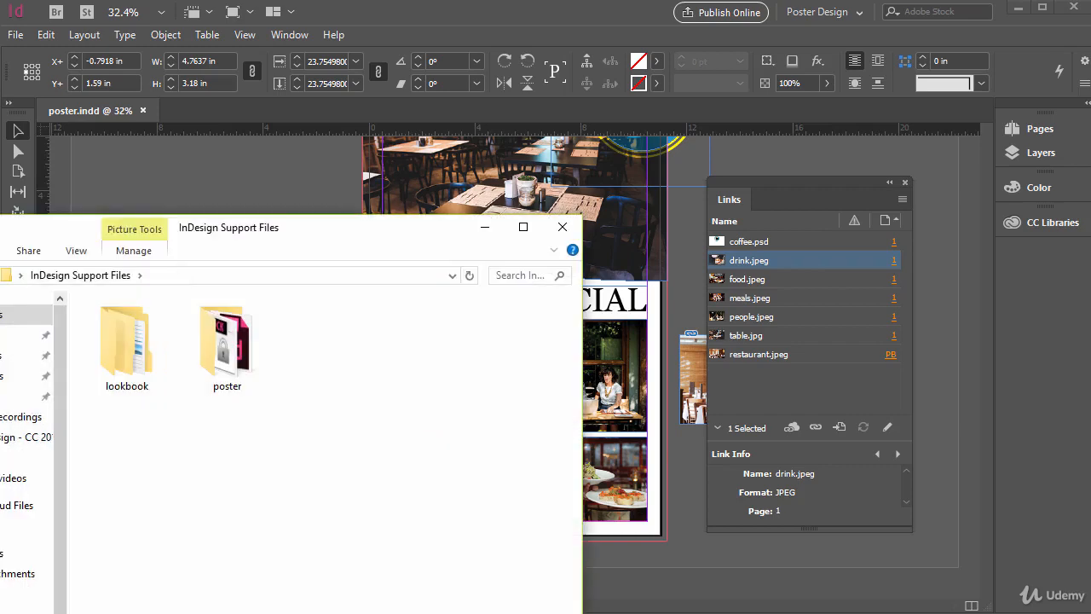
{"action": "double_click", "coordinate": [223, 345]}
{"action": "double_click", "coordinate": [129, 346]}
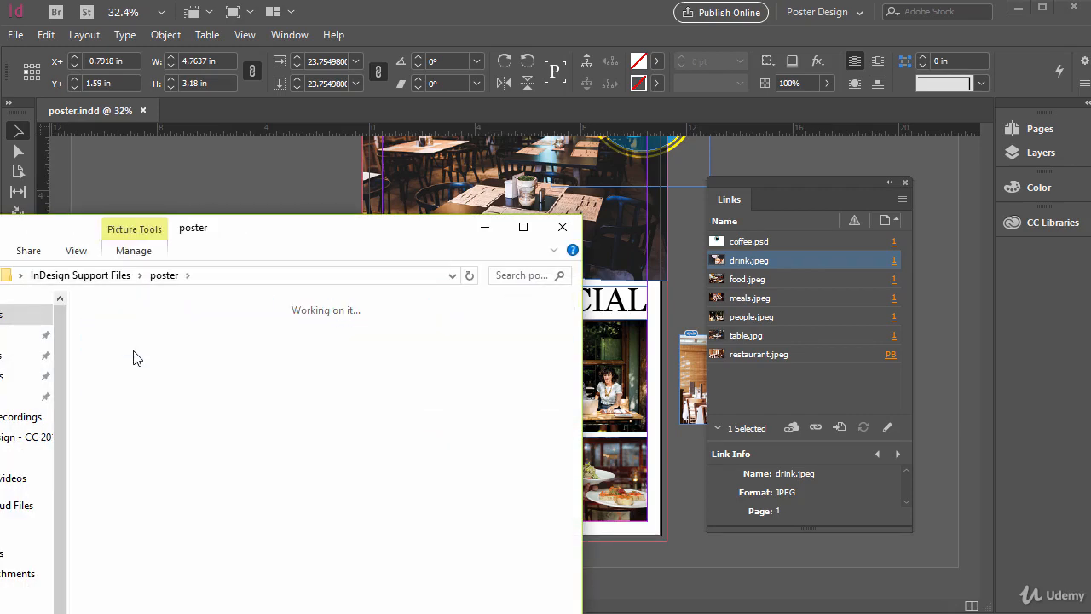
{"action": "left_click_drag", "start_coordinate": [397, 234], "coordinate": [223, 424]}
{"action": "left_click", "coordinate": [459, 465]}
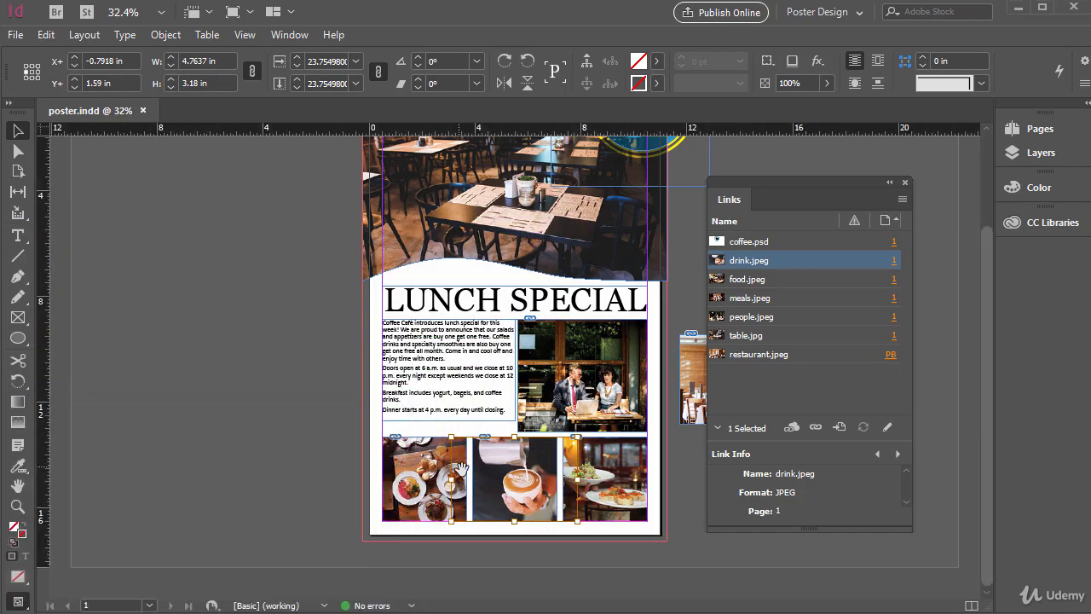
Step: Select the poster's drink image, delete the drink photo from the photos folder in File Explorer, and return to InDesign
{"action": "left_click", "coordinate": [530, 493]}
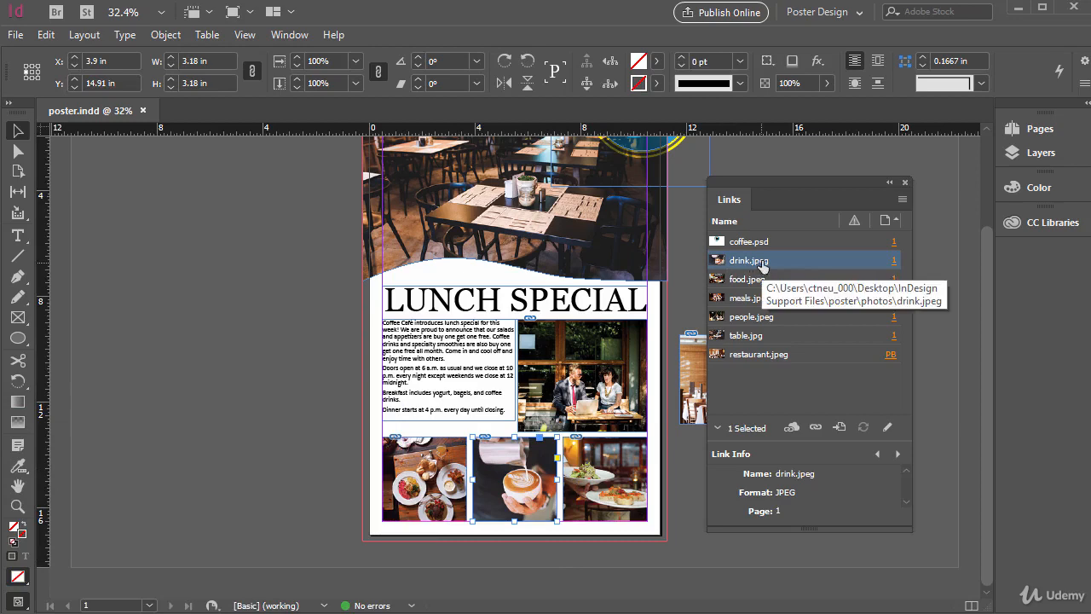
{"action": "key", "text": "alt+Tab"}
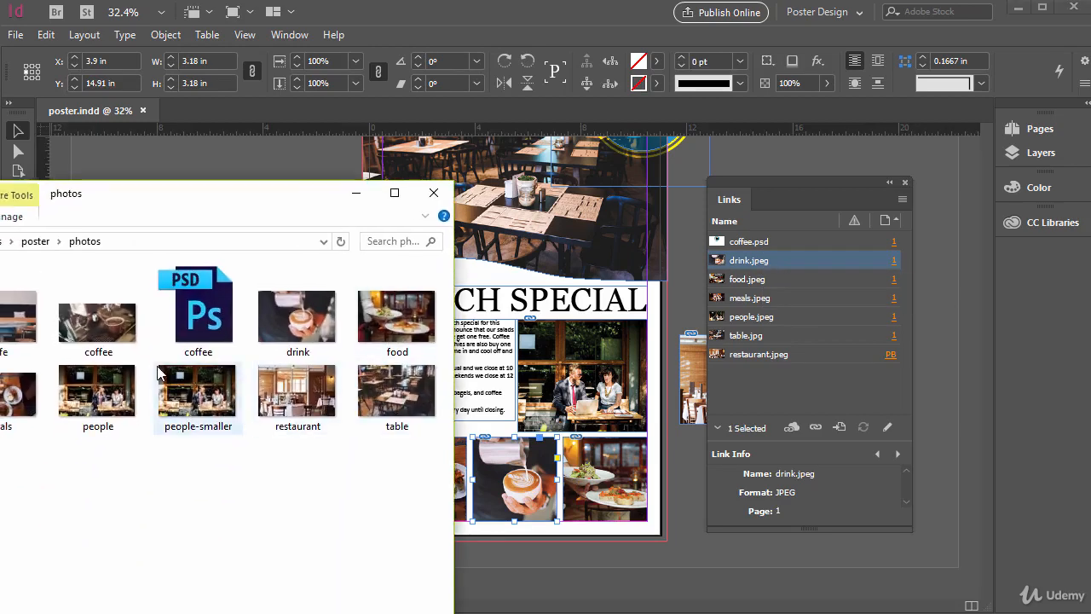
{"action": "left_click", "coordinate": [298, 315]}
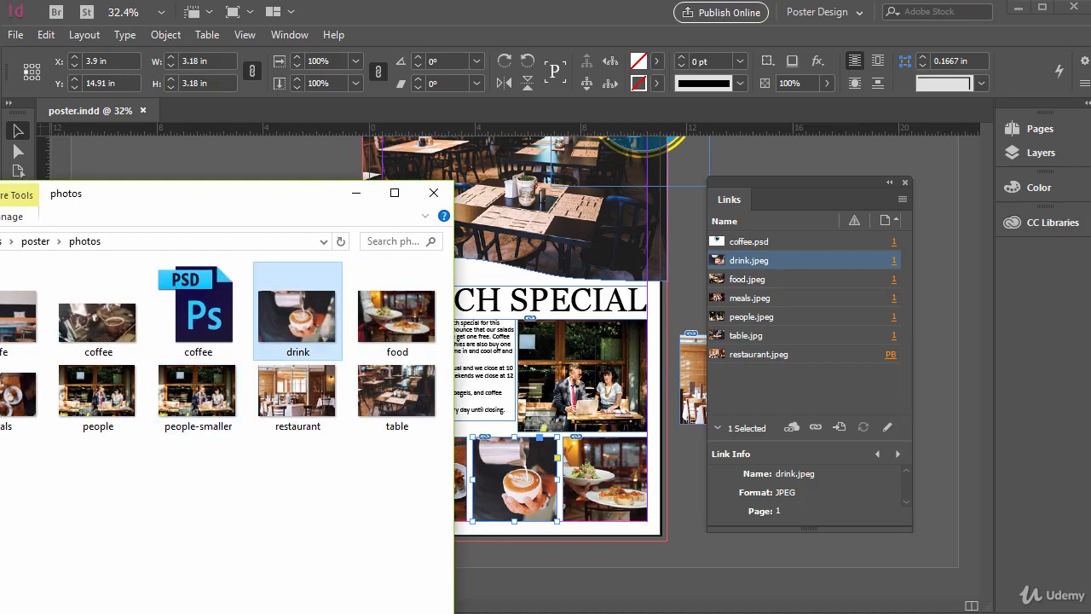
{"action": "key", "text": "Delete"}
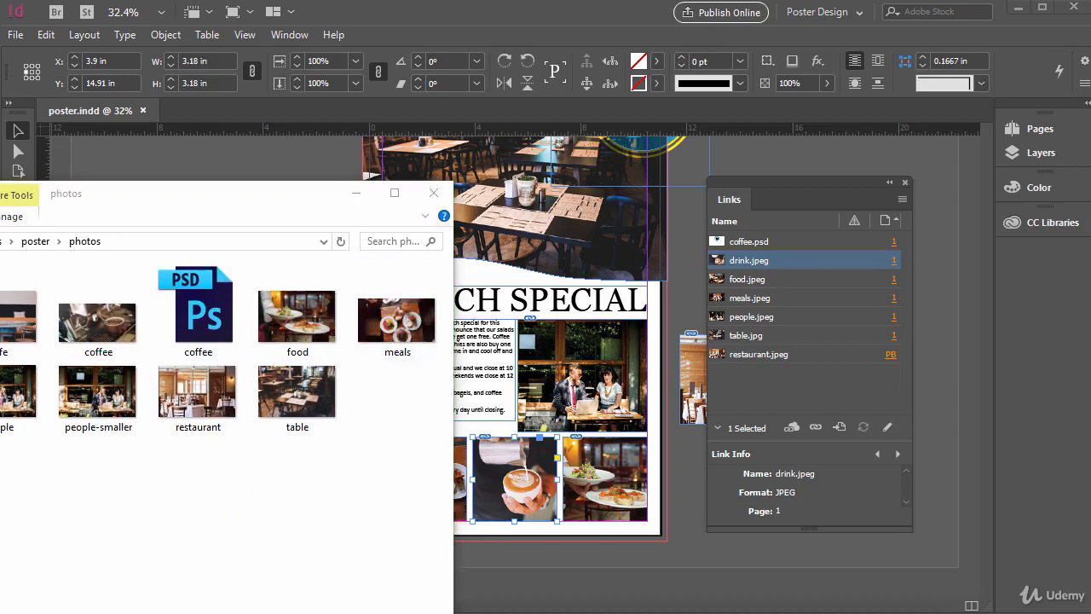
{"action": "left_click", "coordinate": [747, 166]}
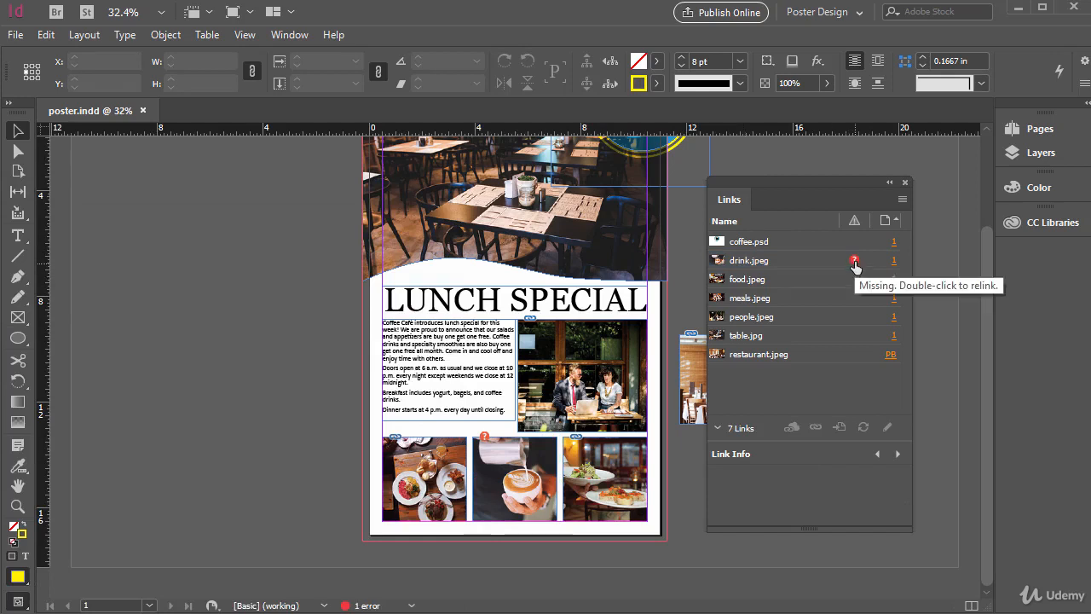
Step: Look at the relinking options for the missing drink.jpeg without relinking, and undo the photo's deletion in File Explorer
{"action": "double_click", "coordinate": [854, 263]}
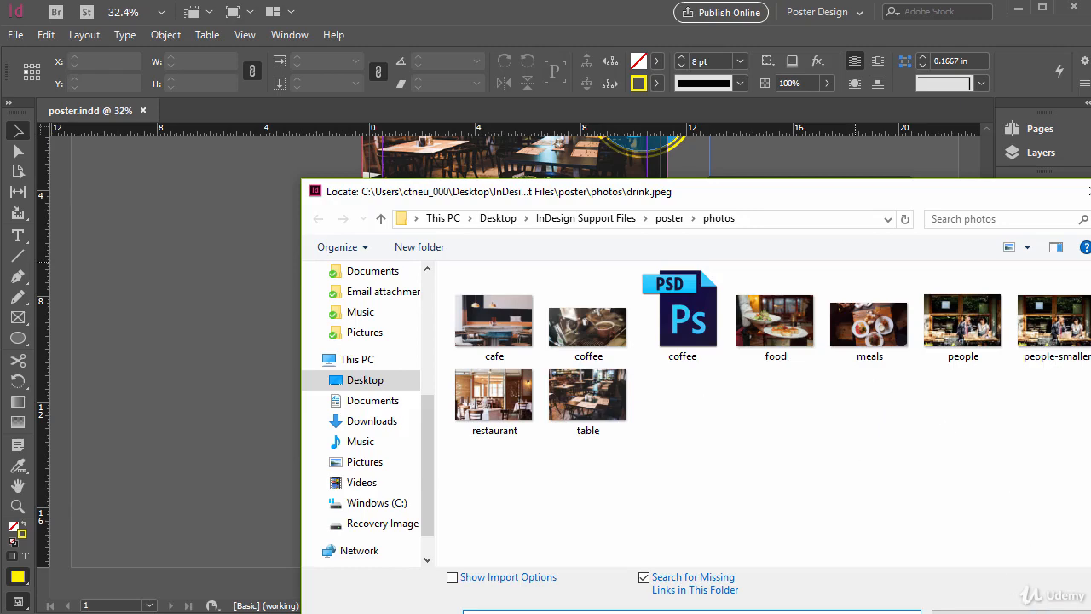
{"action": "key", "text": "Escape"}
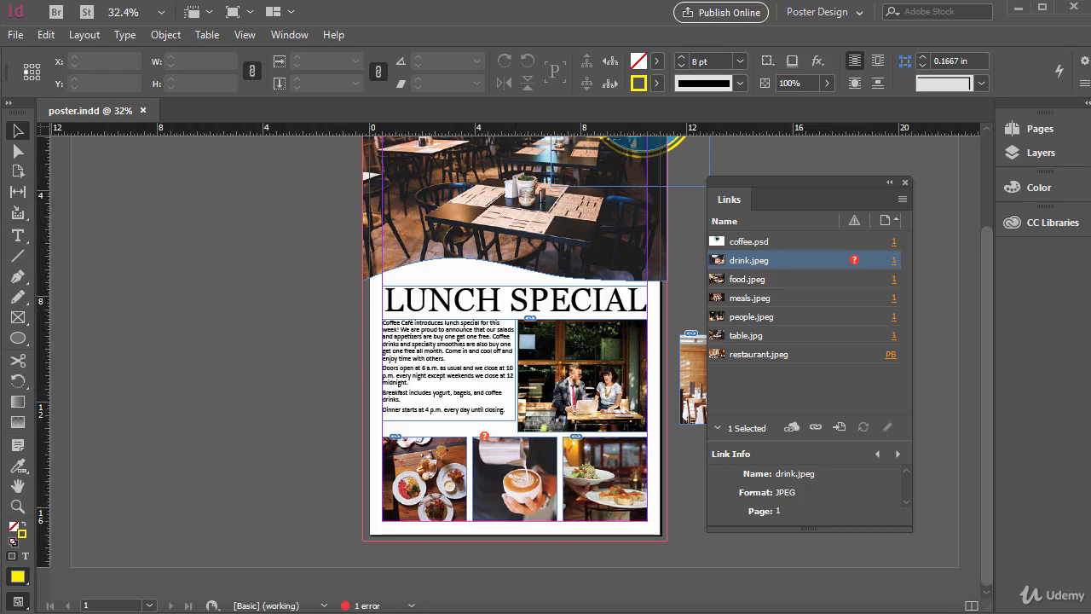
{"action": "key", "text": "alt+Tab"}
{"action": "key", "text": "ctrl+z"}
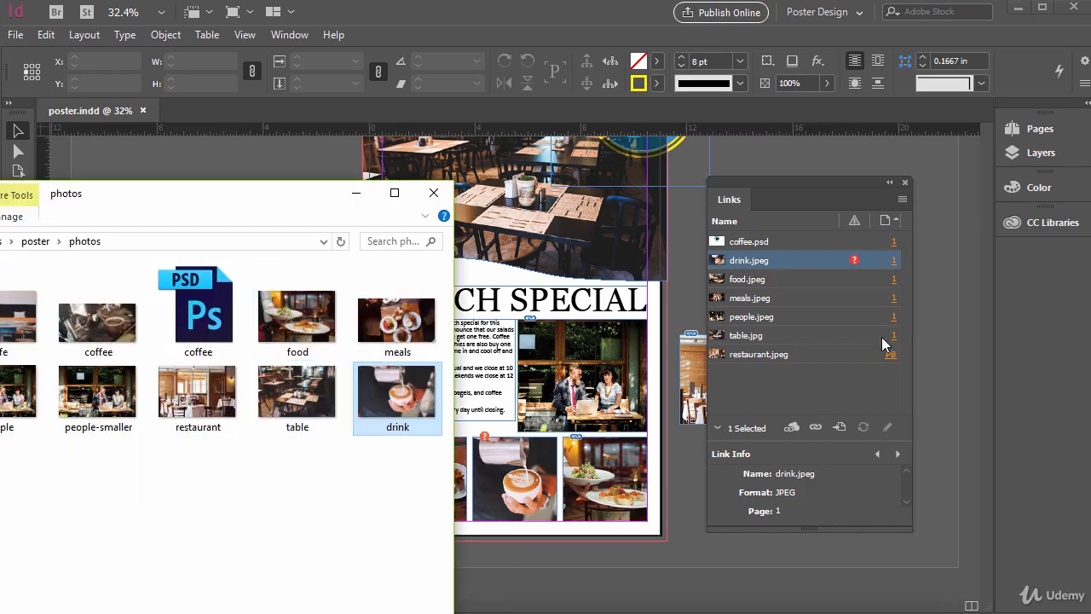
{"action": "left_click", "coordinate": [801, 196]}
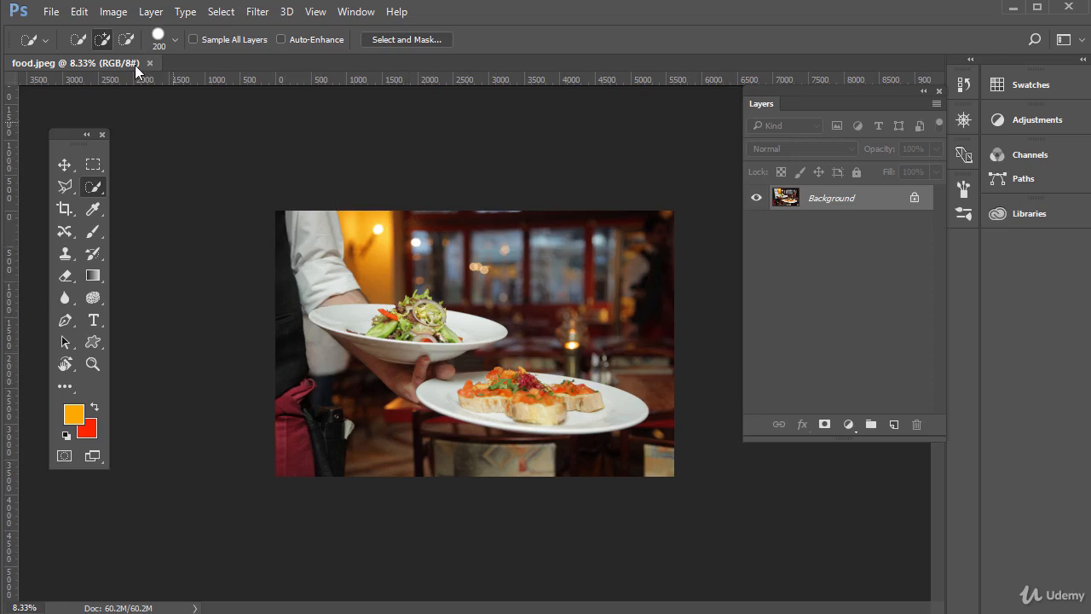
Step: Resize food.jpeg in Photoshop to a width of 8 inches with proportional height
{"action": "left_click", "coordinate": [113, 12]}
{"action": "left_click", "coordinate": [186, 137]}
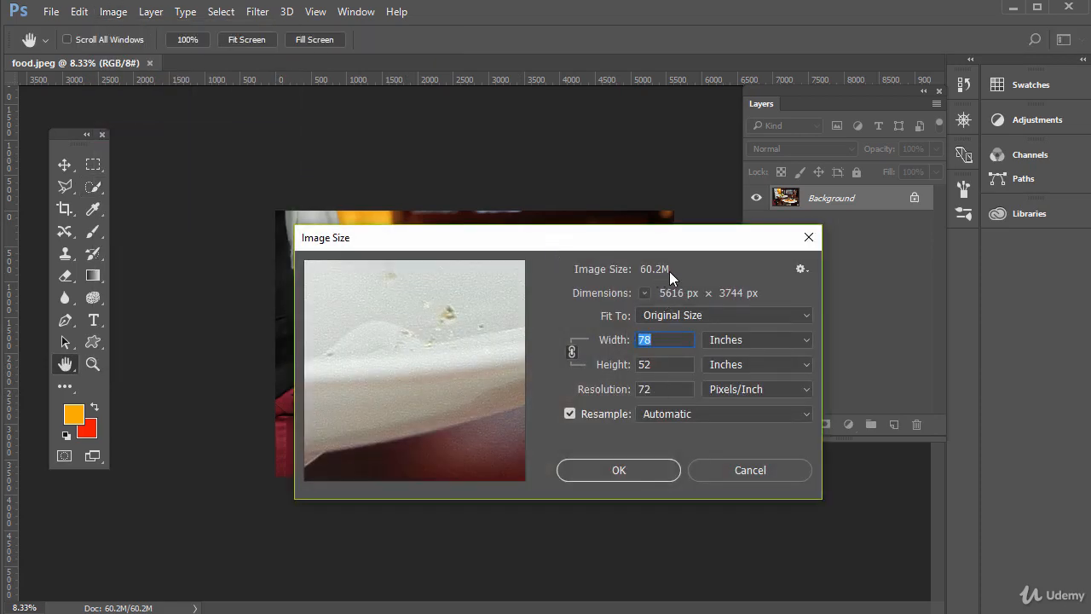
{"action": "left_click_drag", "start_coordinate": [655, 390], "coordinate": [607, 392]}
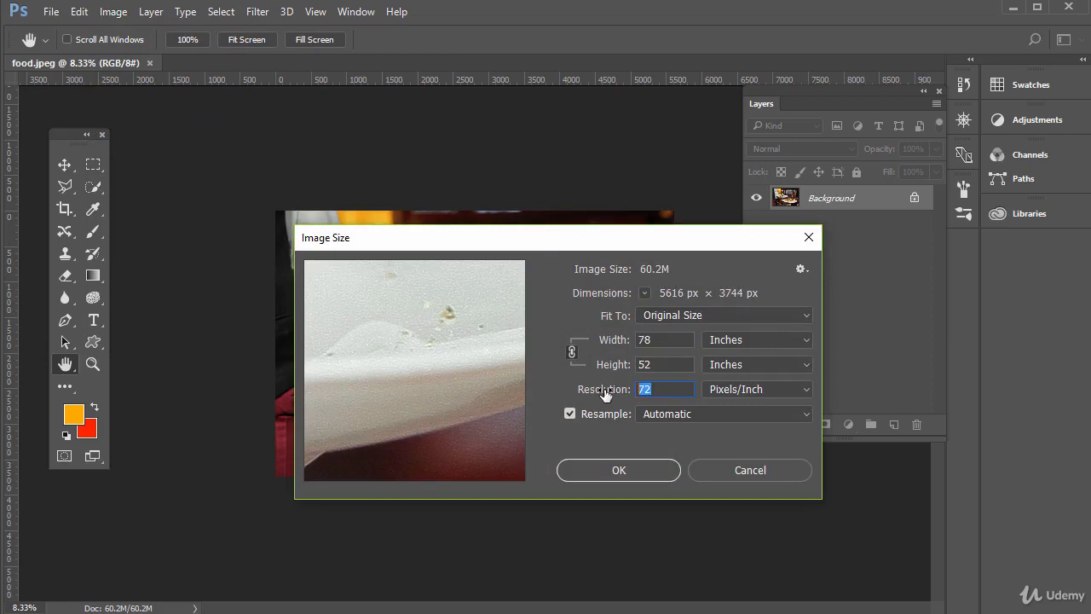
{"action": "key", "text": "Tab"}
{"action": "left_click", "coordinate": [652, 365]}
{"action": "double_click", "coordinate": [652, 365]}
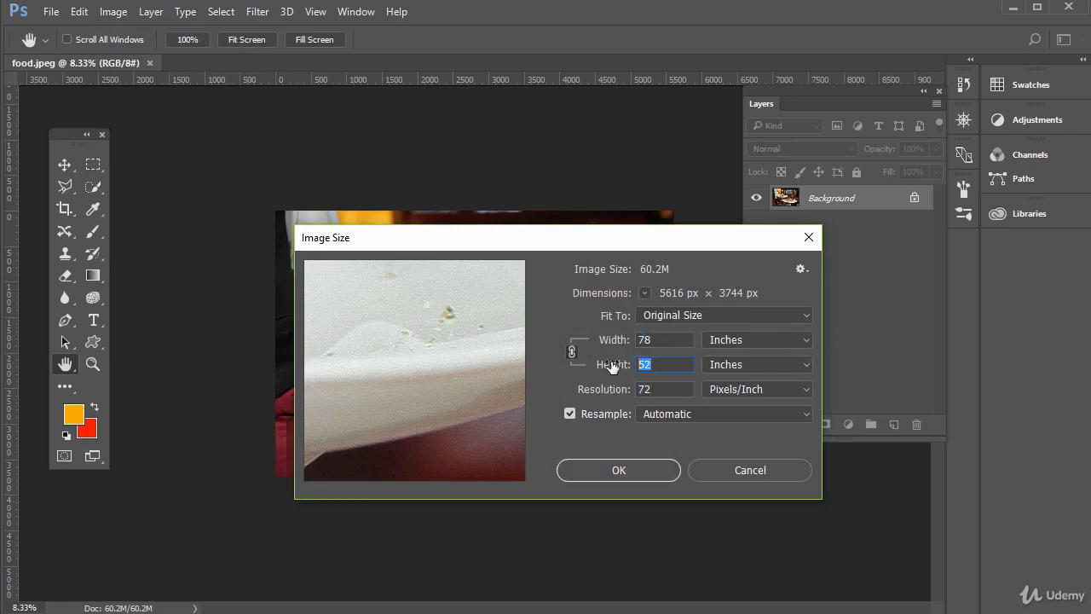
{"action": "double_click", "coordinate": [654, 339]}
{"action": "type", "text": "8"}
{"action": "left_click", "coordinate": [670, 366]}
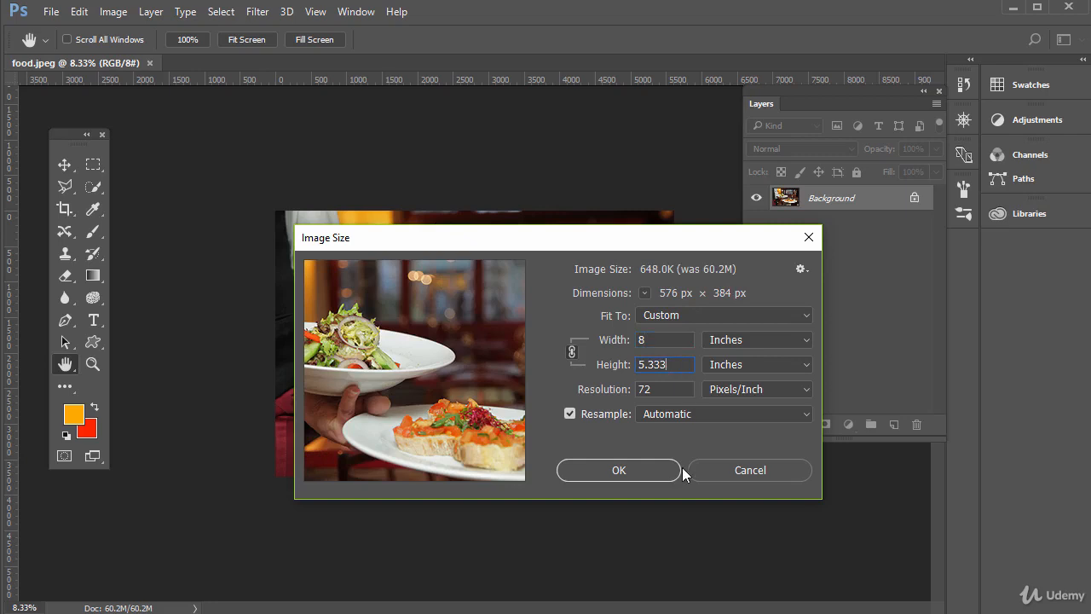
{"action": "left_click", "coordinate": [629, 472]}
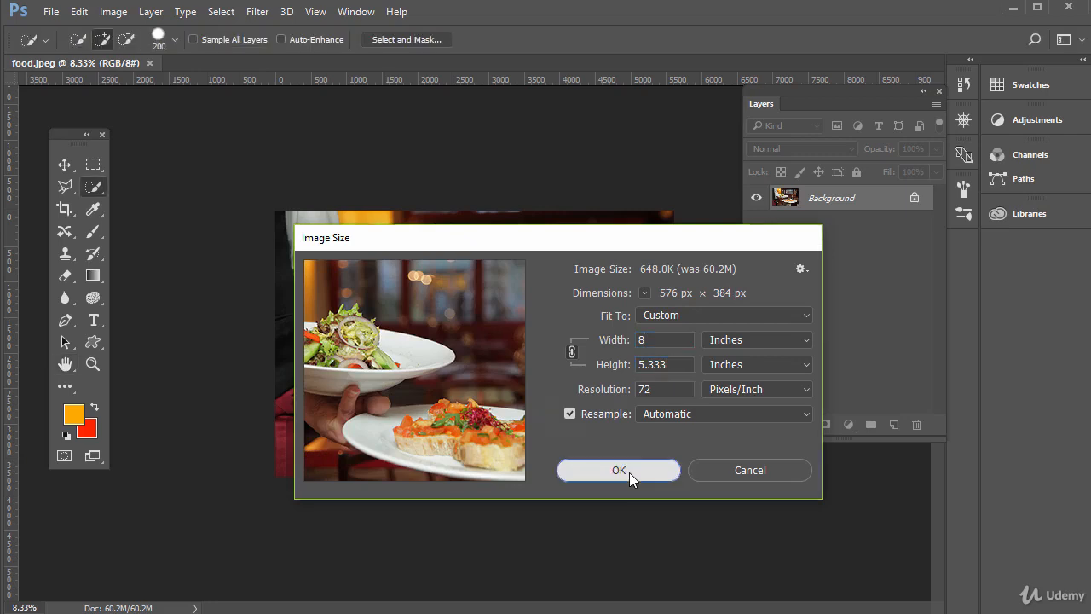
Step: View the resized food.jpeg at print size
{"action": "scroll", "coordinate": [629, 472], "scroll_direction": "up", "scroll_amount": 5}
{"action": "scroll", "coordinate": [629, 472], "scroll_direction": "up", "scroll_amount": 2}
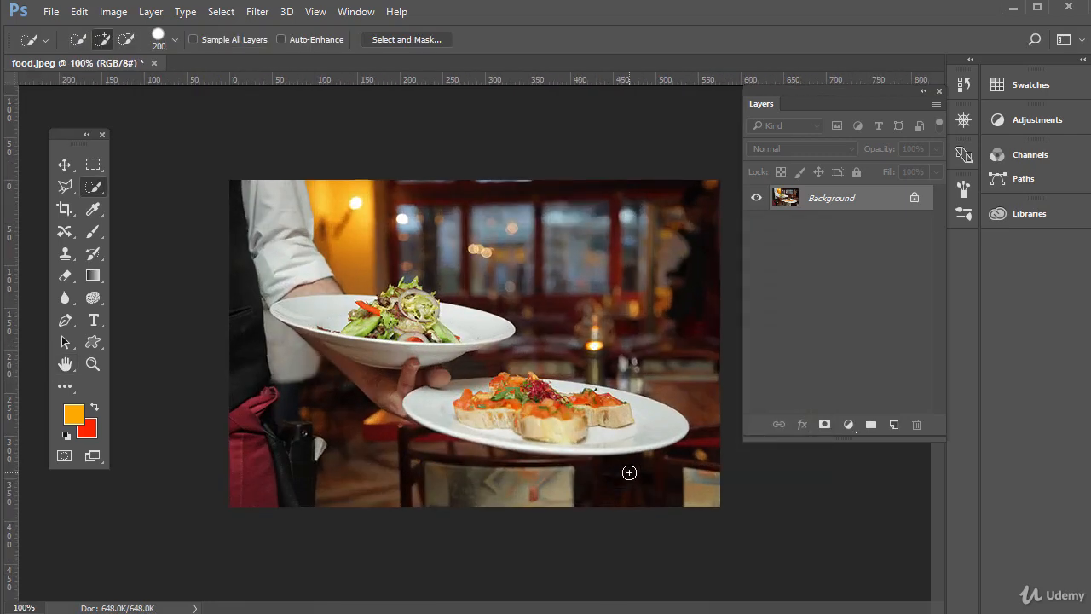
{"action": "left_click", "coordinate": [315, 12]}
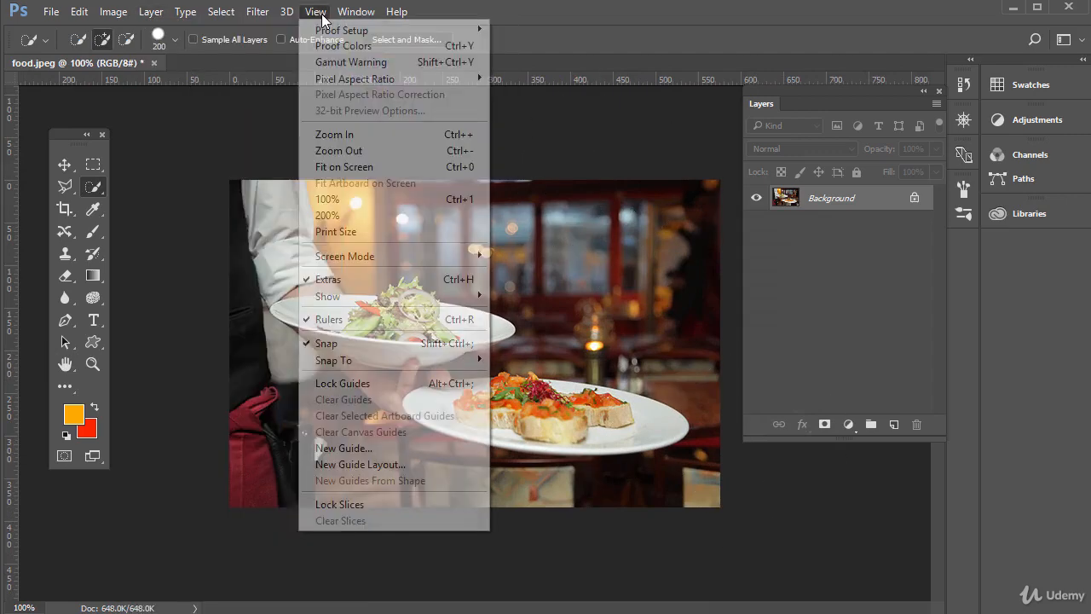
{"action": "left_click", "coordinate": [397, 230]}
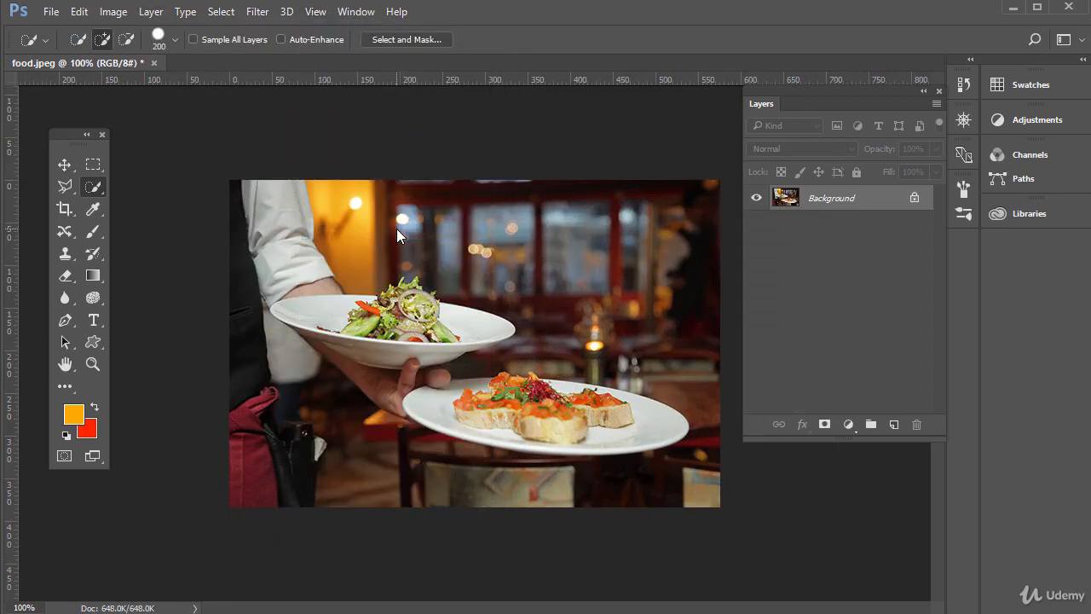
Step: Save the resized food.jpeg as a progressive JPEG with 3 scans at Maximum quality 12
{"action": "left_click", "coordinate": [116, 12]}
{"action": "mouse_move", "coordinate": [52, 11]}
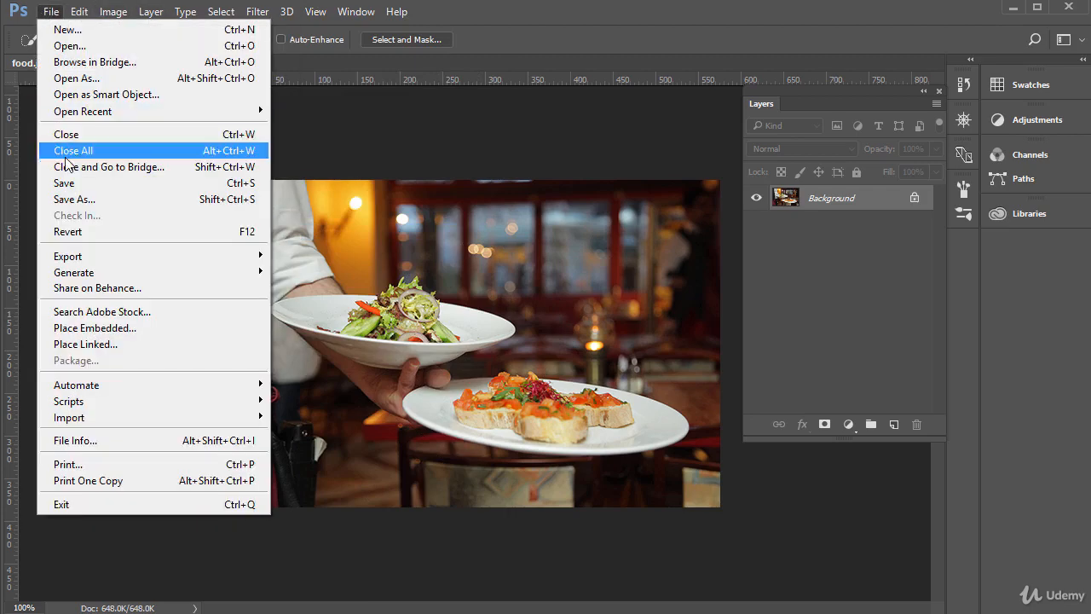
{"action": "left_click", "coordinate": [85, 176]}
{"action": "left_click", "coordinate": [521, 171]}
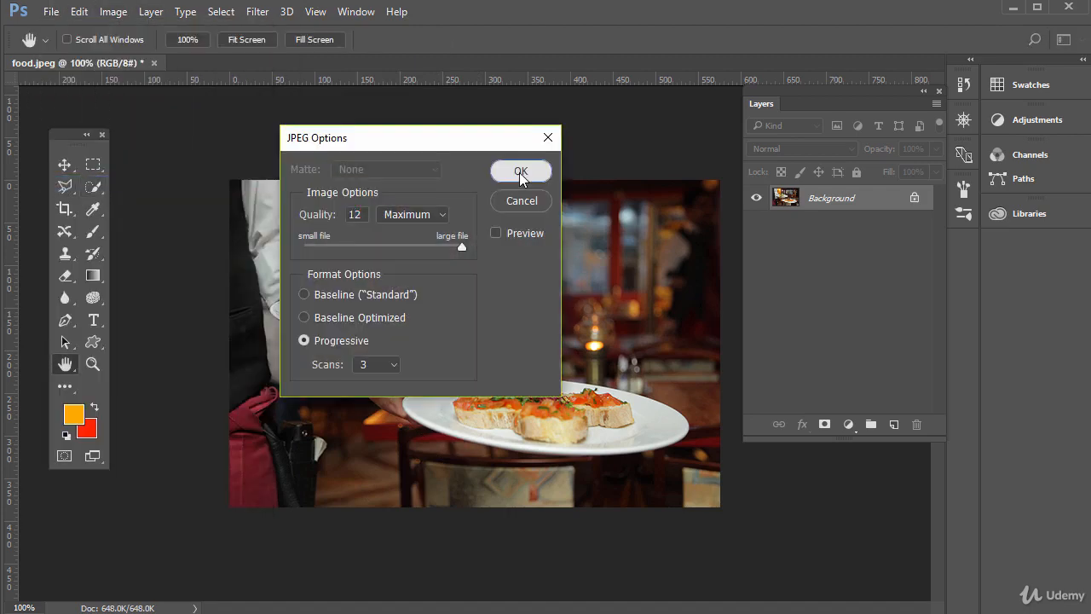
Step: Switch back to InDesign and update the modified food.jpeg link
{"action": "key", "text": "alt+Tab"}
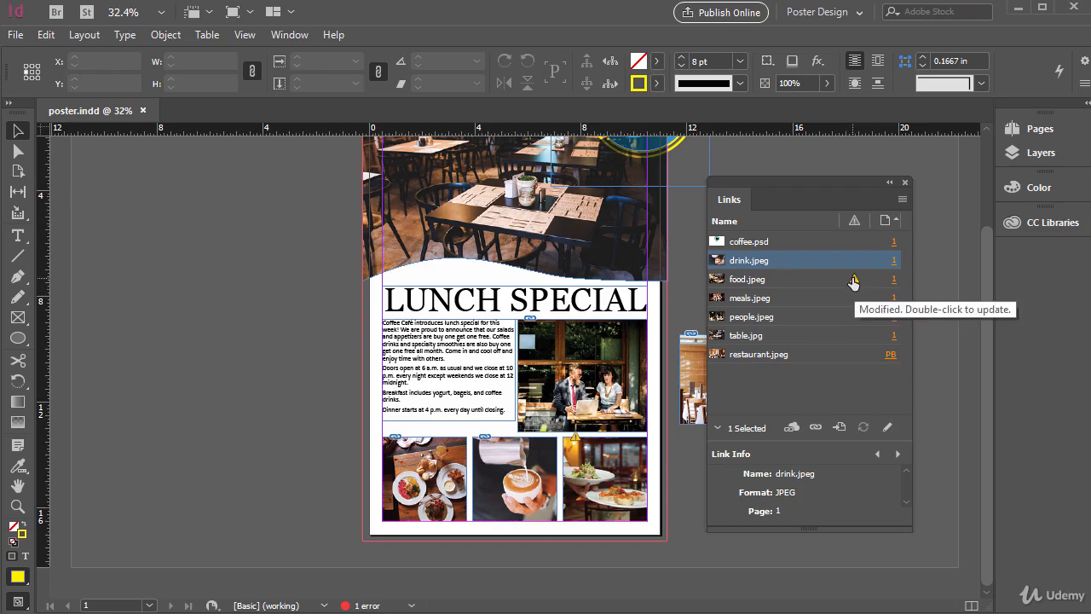
{"action": "double_click", "coordinate": [853, 281]}
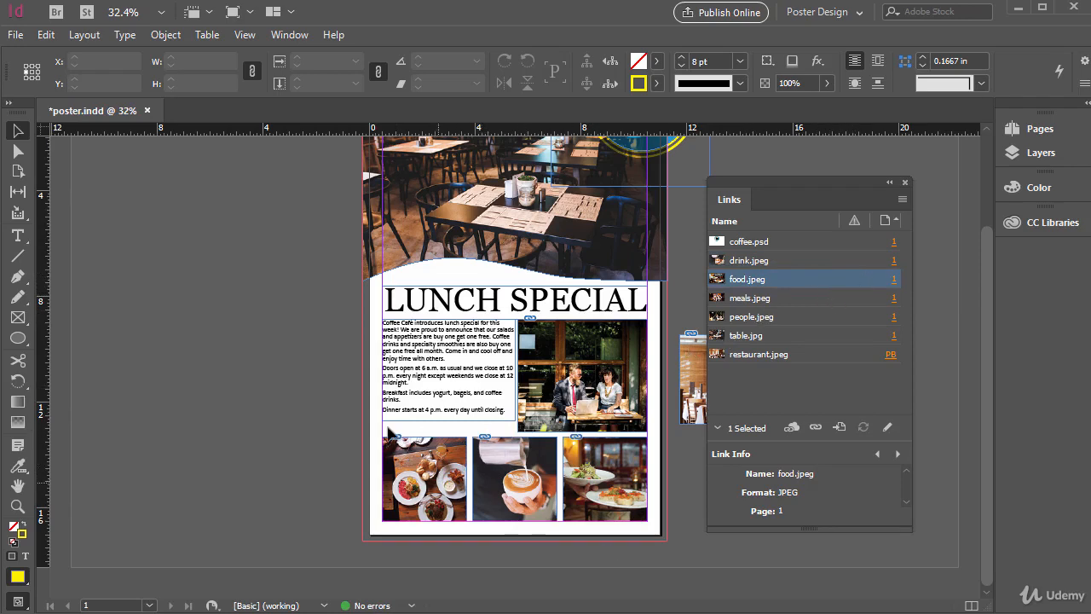
{"action": "left_click", "coordinate": [800, 391]}
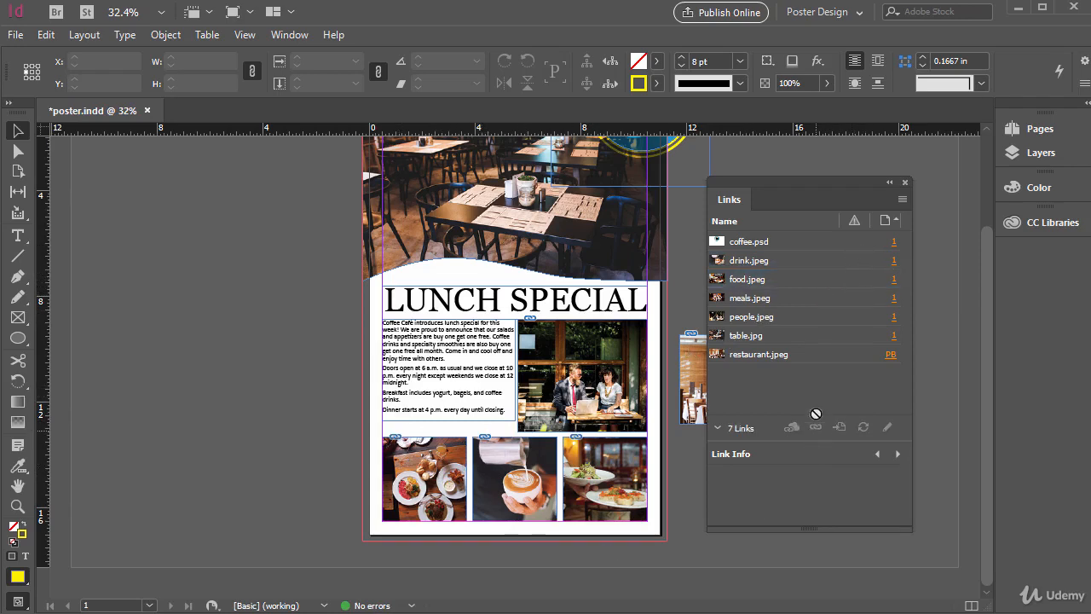
{"action": "left_click", "coordinate": [774, 282]}
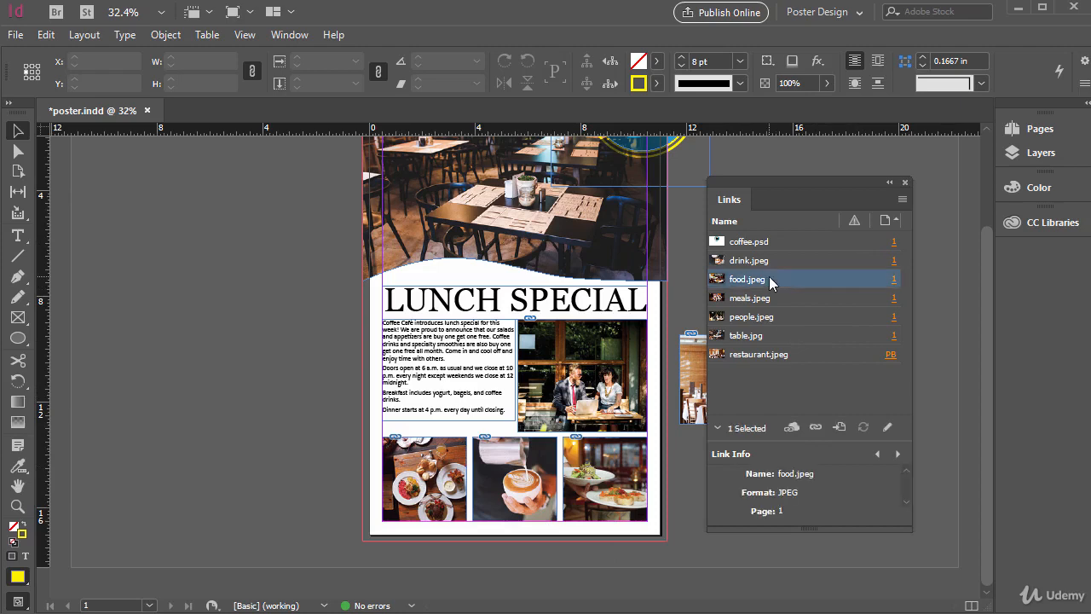
{"action": "left_click", "coordinate": [816, 429]}
Step: Add four blank pages to the poster document after page 1
{"action": "left_click", "coordinate": [1036, 129]}
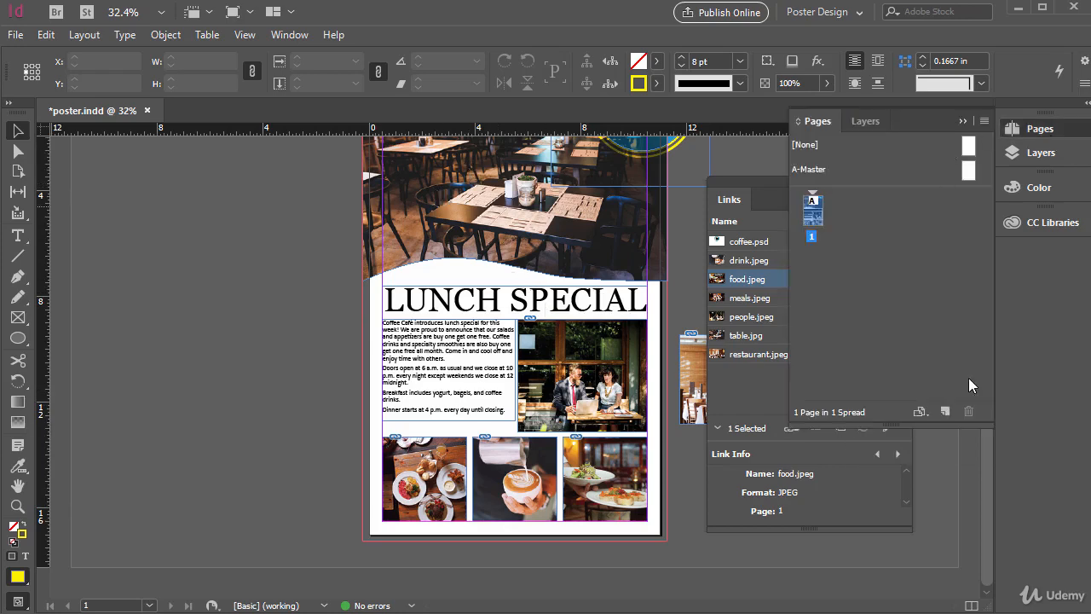
{"action": "left_click", "coordinate": [944, 411]}
{"action": "left_click", "coordinate": [944, 411]}
{"action": "left_click", "coordinate": [944, 411]}
{"action": "left_click", "coordinate": [945, 411]}
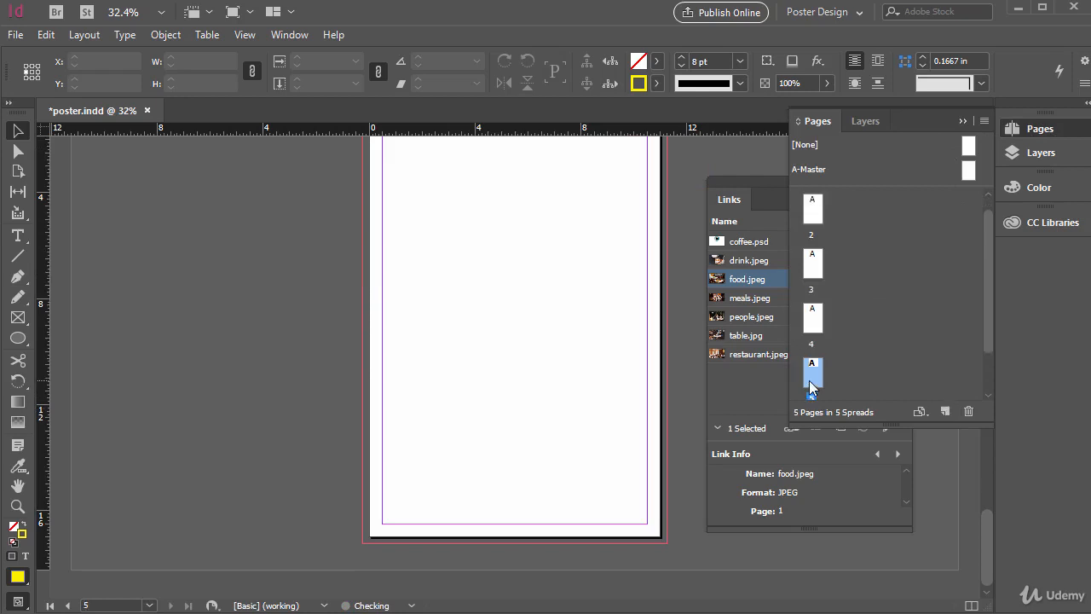
Step: Go to page 5, move the Links panel beside the page, and jump to food.jpeg through its page link
{"action": "double_click", "coordinate": [812, 379]}
{"action": "left_click_drag", "start_coordinate": [747, 181], "coordinate": [172, 168]}
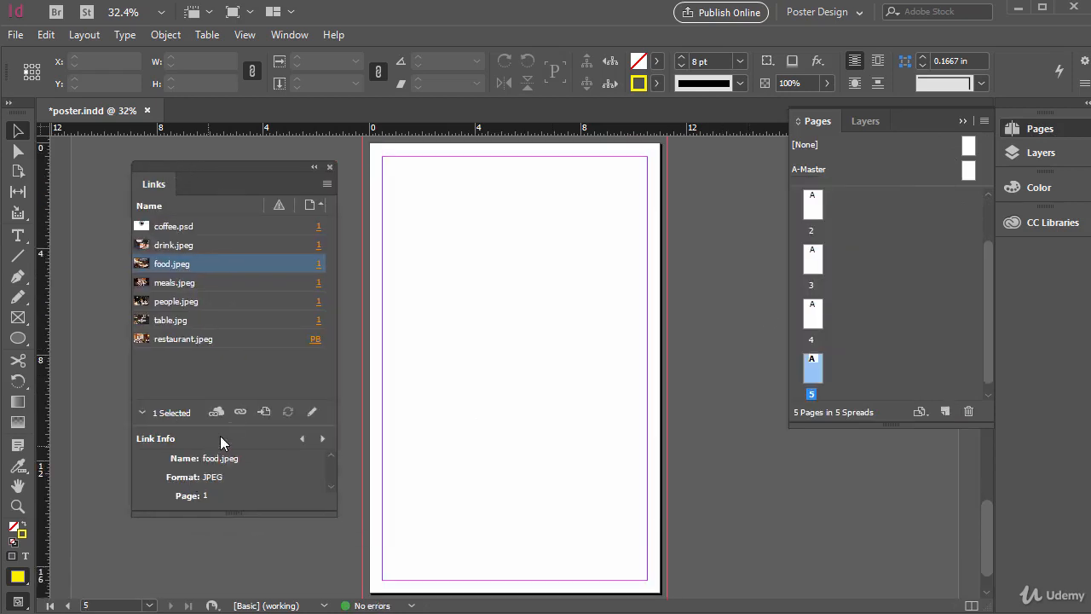
{"action": "left_click", "coordinate": [318, 266]}
{"action": "scroll", "coordinate": [545, 348], "scroll_direction": "up", "scroll_amount": 1}
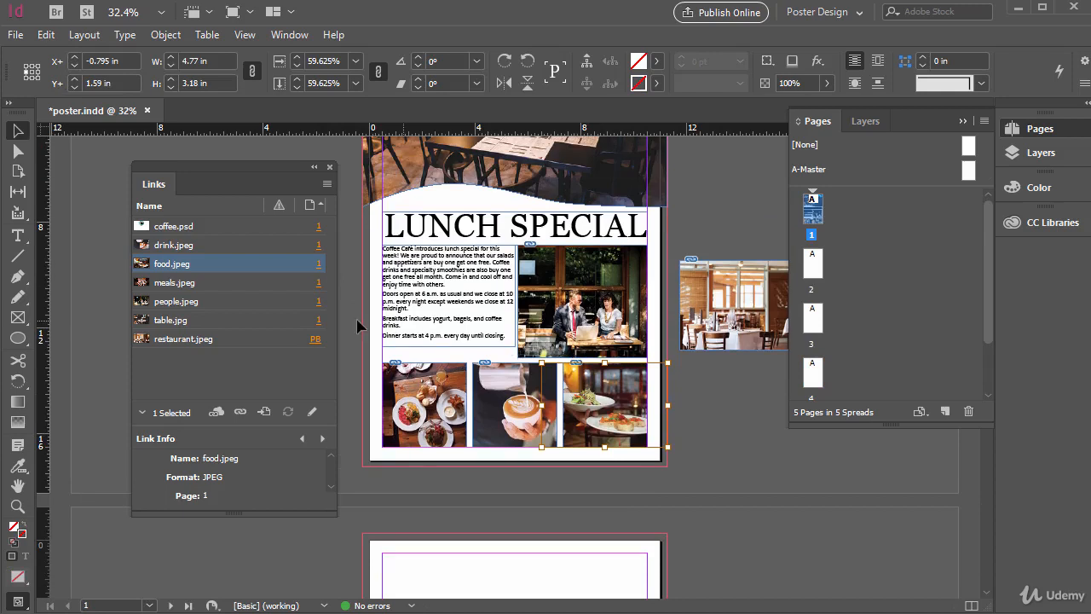
Step: Visit pages 5 and 4, and go to the linked meals.jpeg image from the Links panel
{"action": "scroll", "coordinate": [827, 316], "scroll_direction": "down", "scroll_amount": 2}
{"action": "double_click", "coordinate": [813, 360]}
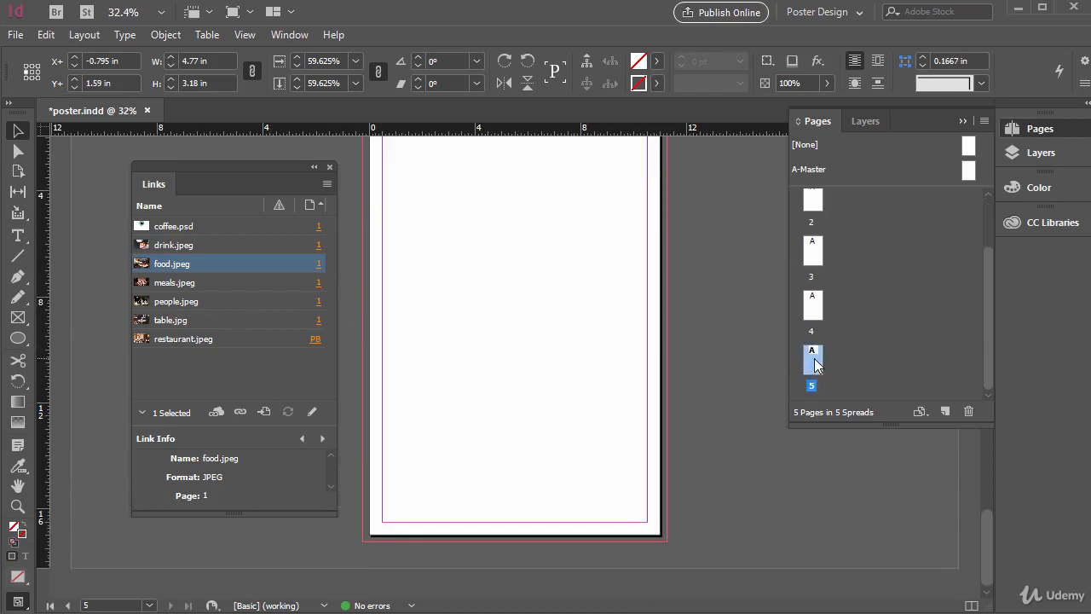
{"action": "double_click", "coordinate": [816, 313]}
{"action": "left_click", "coordinate": [183, 283]}
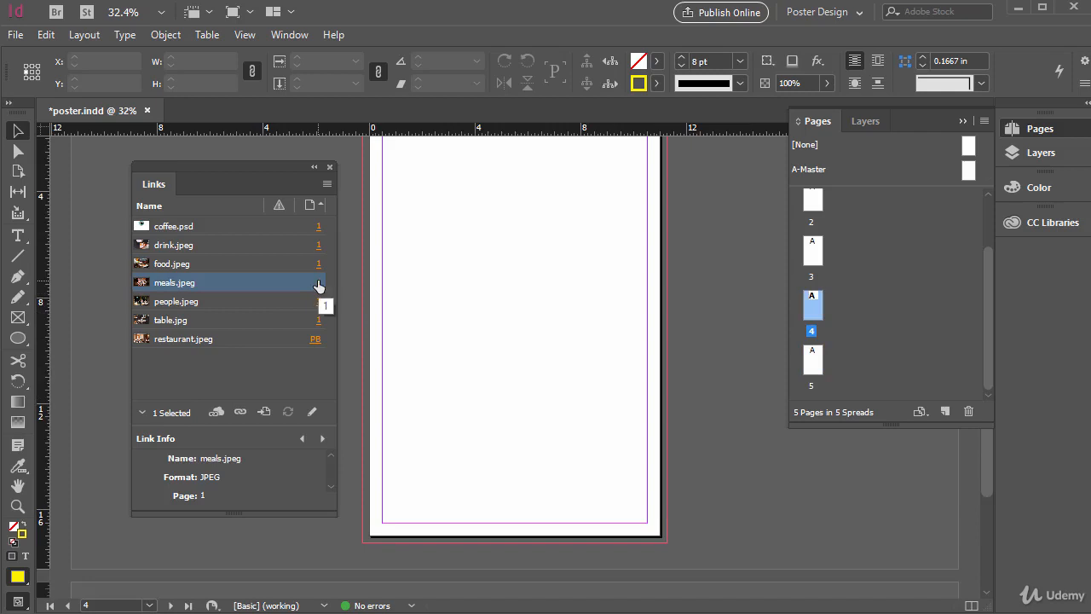
{"action": "left_click", "coordinate": [265, 413]}
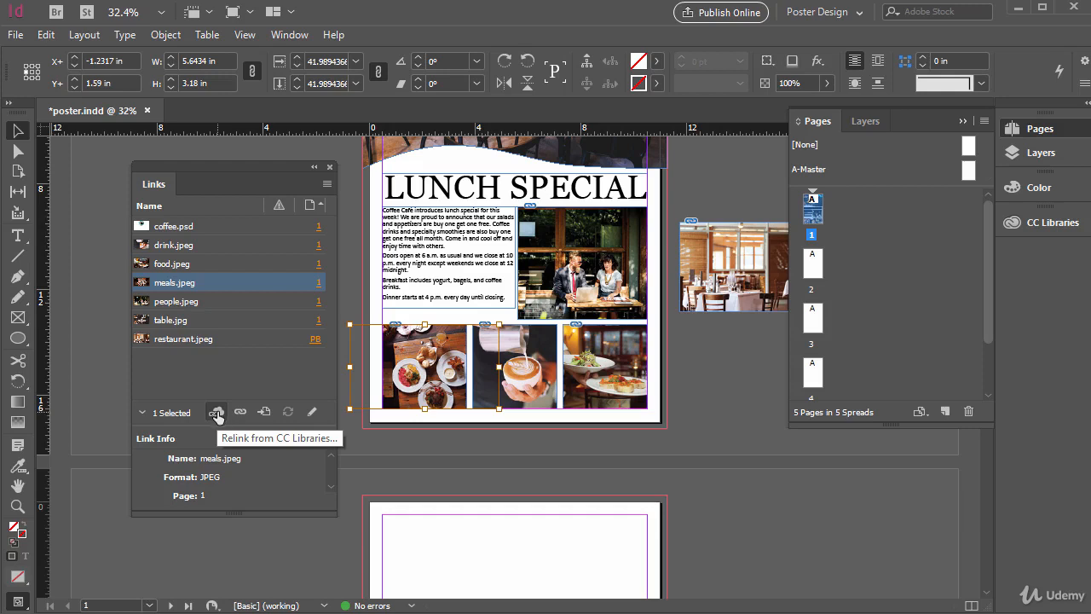
Step: Move the Links panel clear of the poster and go to the linked meals.jpeg image using the Go To Link command
{"action": "left_click_drag", "start_coordinate": [229, 193], "coordinate": [231, 178]}
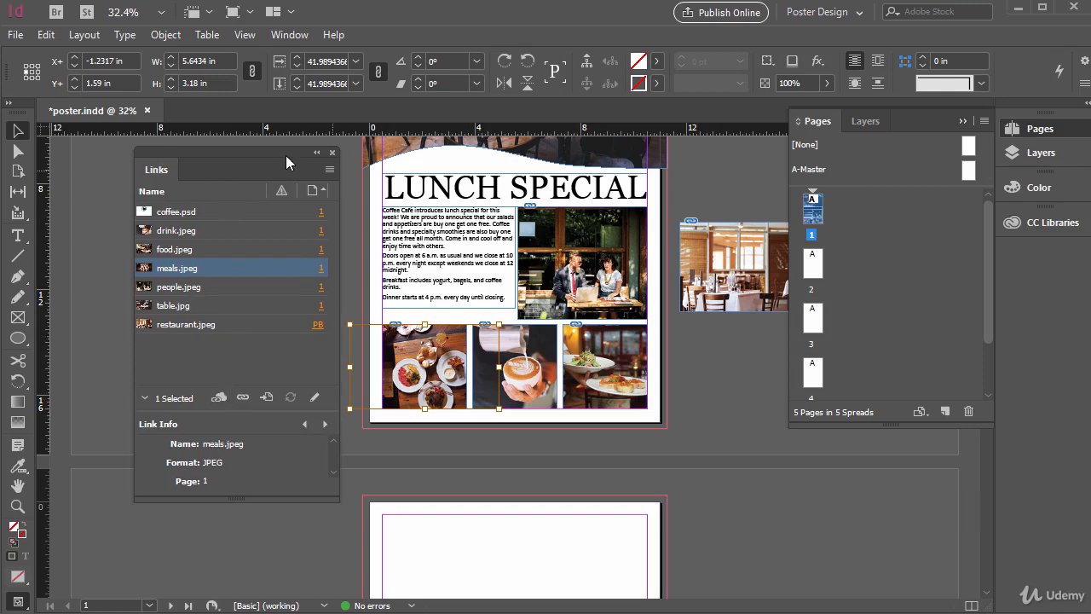
{"action": "left_click_drag", "start_coordinate": [286, 155], "coordinate": [267, 156]}
{"action": "left_click", "coordinate": [311, 170]}
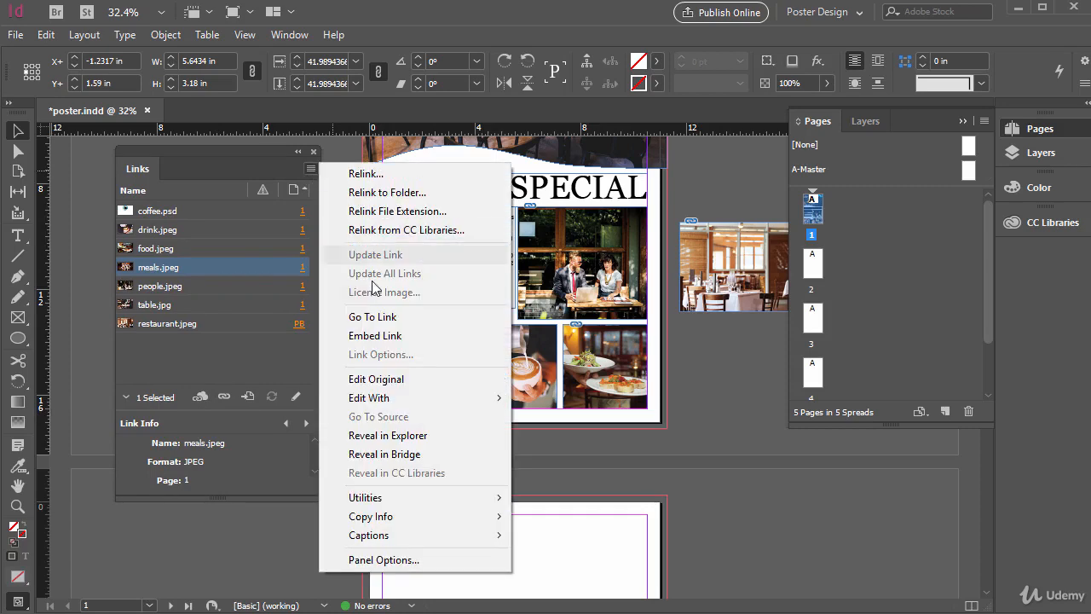
{"action": "left_click", "coordinate": [380, 317]}
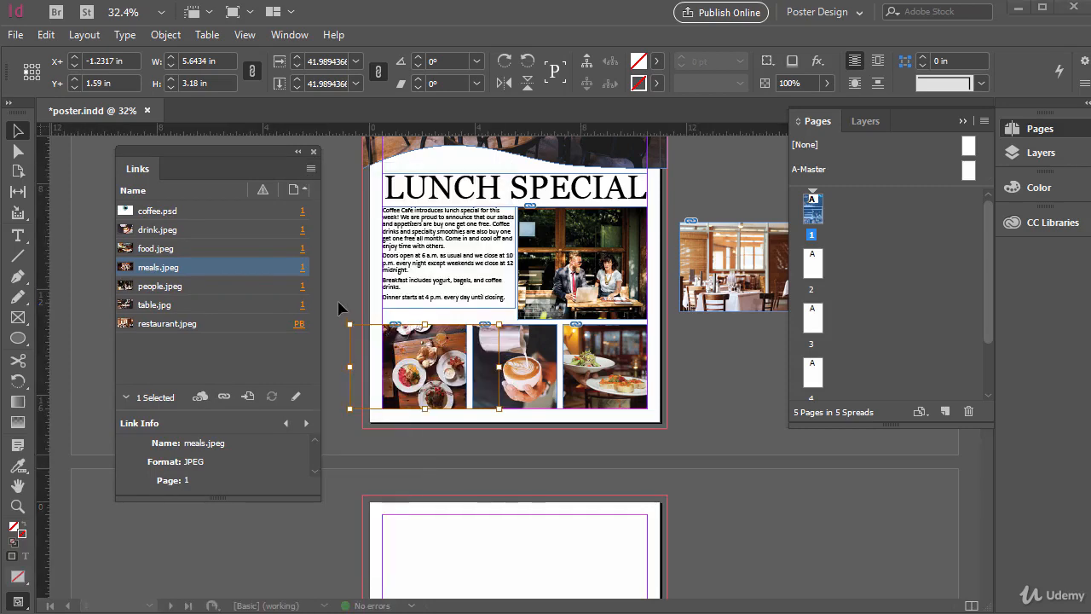
{"action": "left_click", "coordinate": [352, 313]}
{"action": "left_click", "coordinate": [434, 361]}
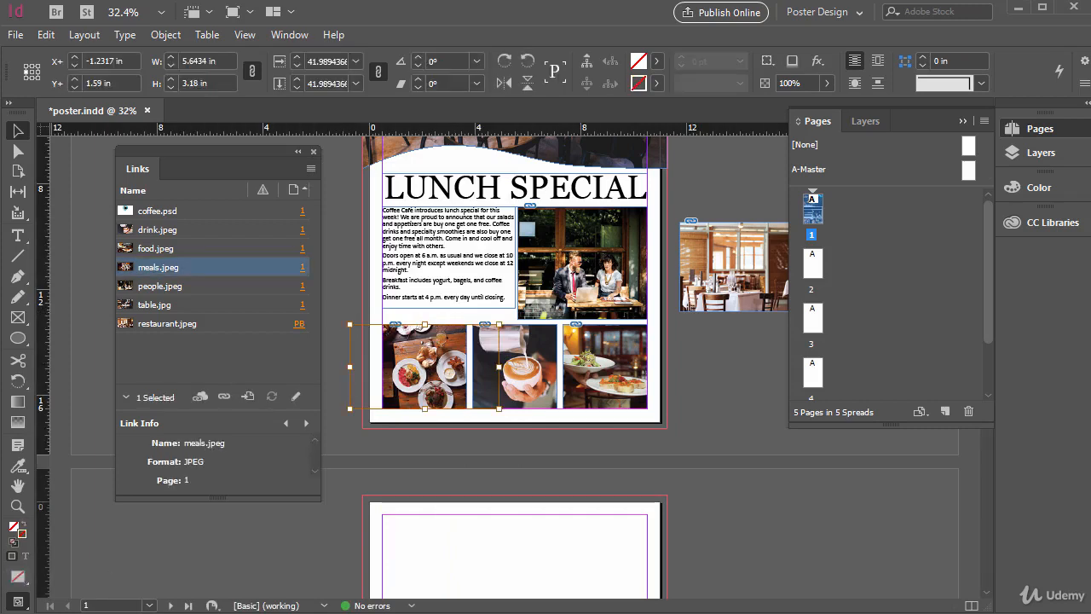
Step: Move the meals photo out of the photos folder, return to InDesign, and open the file locator from the image's missing-link badge
{"action": "key", "text": "alt+Tab"}
{"action": "left_click_drag", "start_coordinate": [19, 397], "coordinate": [1021, 386]}
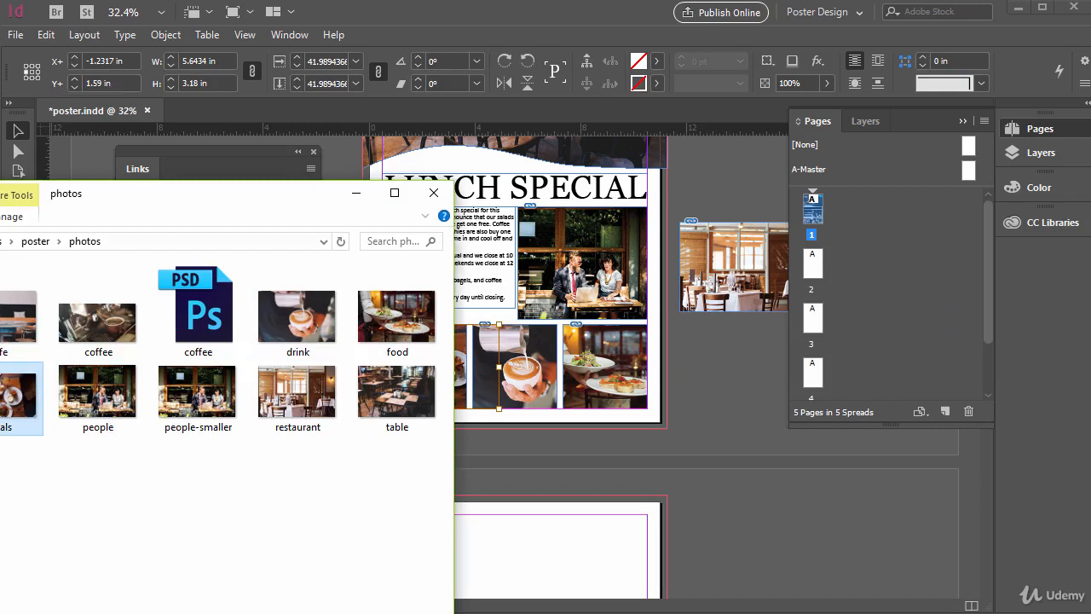
{"action": "left_click", "coordinate": [619, 25]}
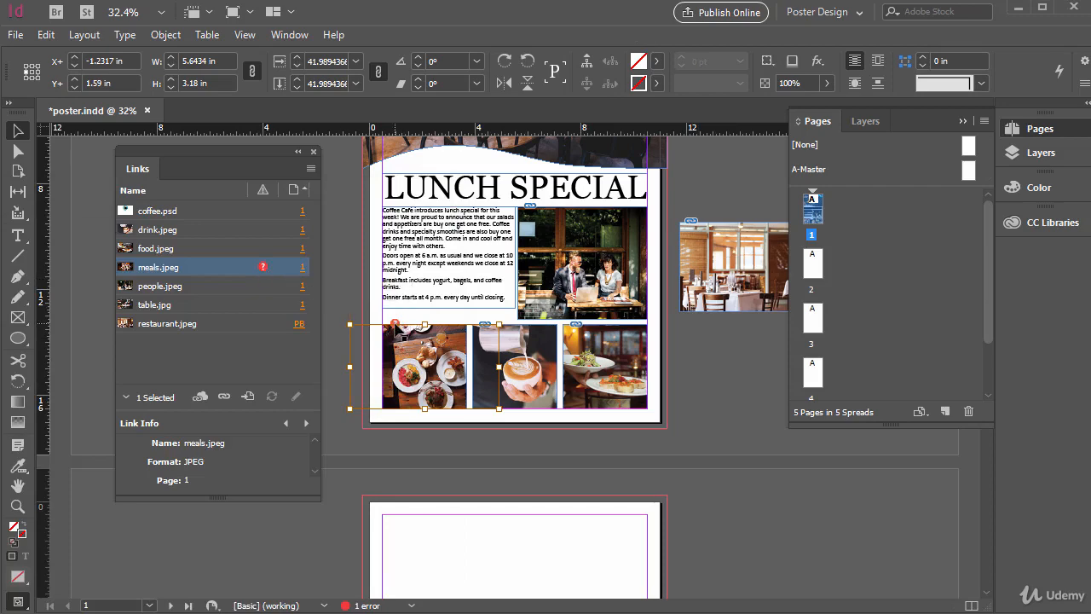
{"action": "left_click", "coordinate": [394, 324]}
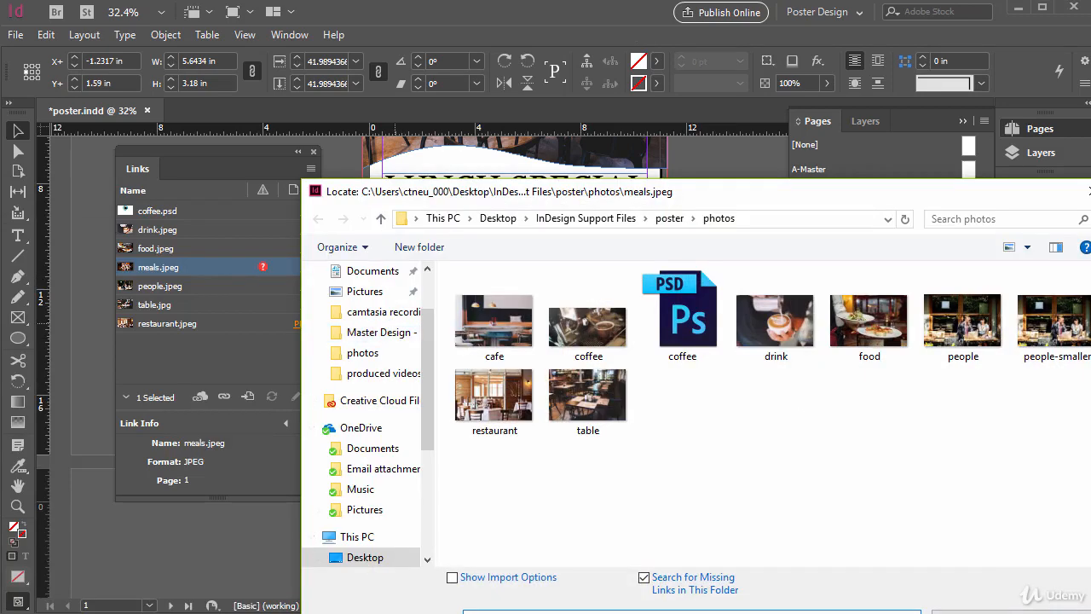
{"action": "key", "text": "Escape"}
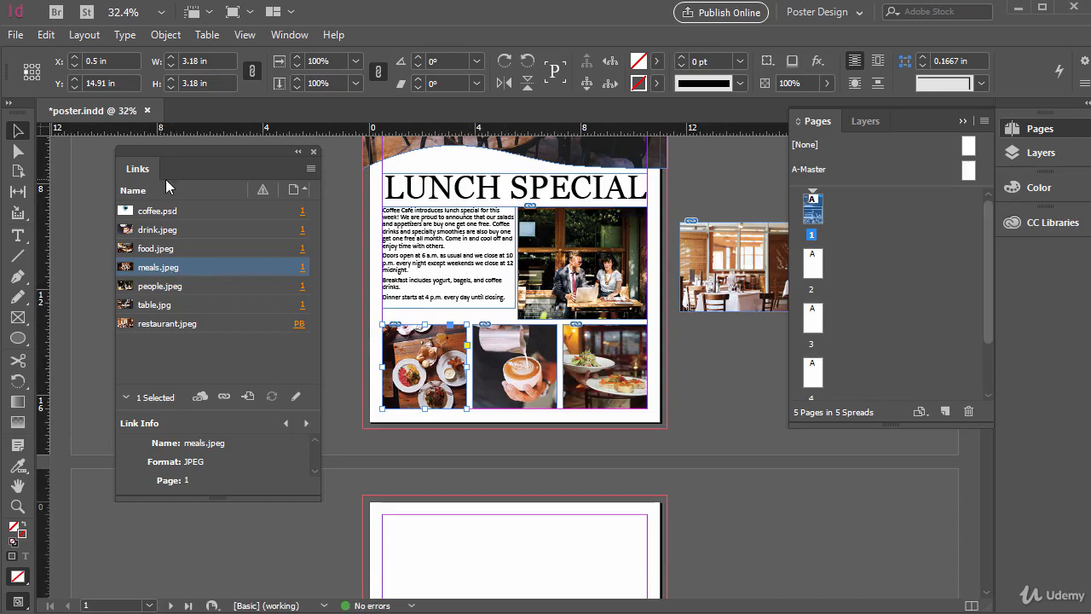
Step: Reveal the linked meals.jpeg file in Explorer, check its location in the photos folder, and close the folder window
{"action": "right_click", "coordinate": [170, 270]}
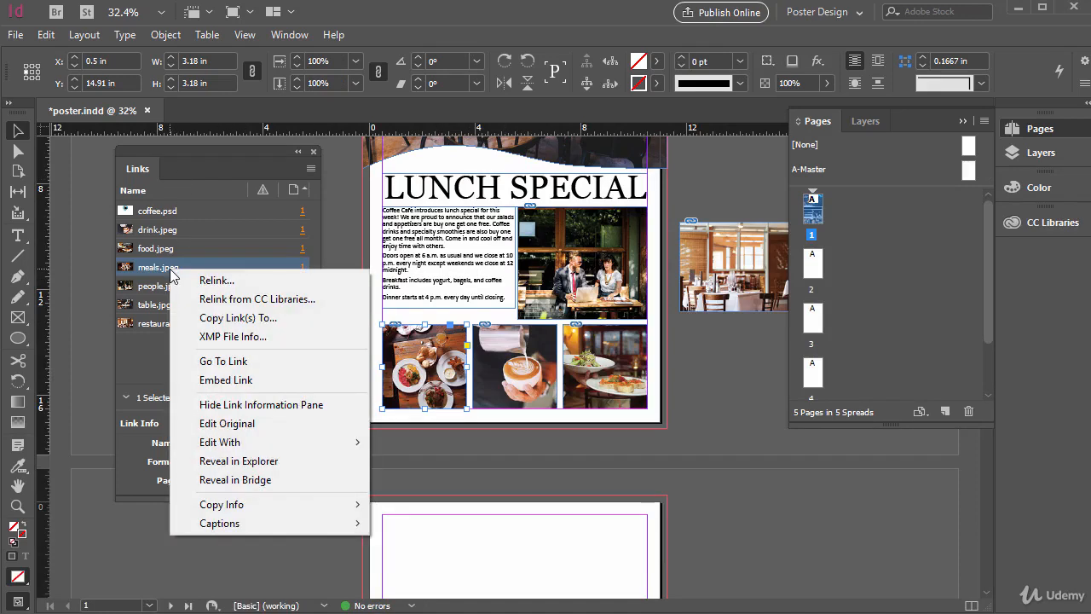
{"action": "left_click", "coordinate": [263, 463]}
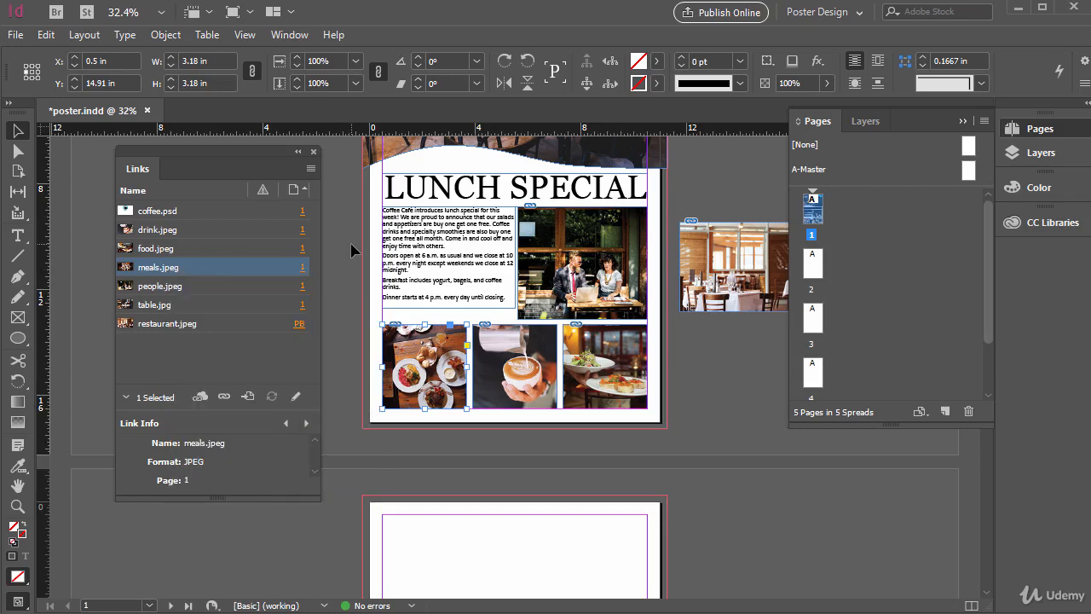
{"action": "left_click_drag", "start_coordinate": [296, 231], "coordinate": [298, 77]}
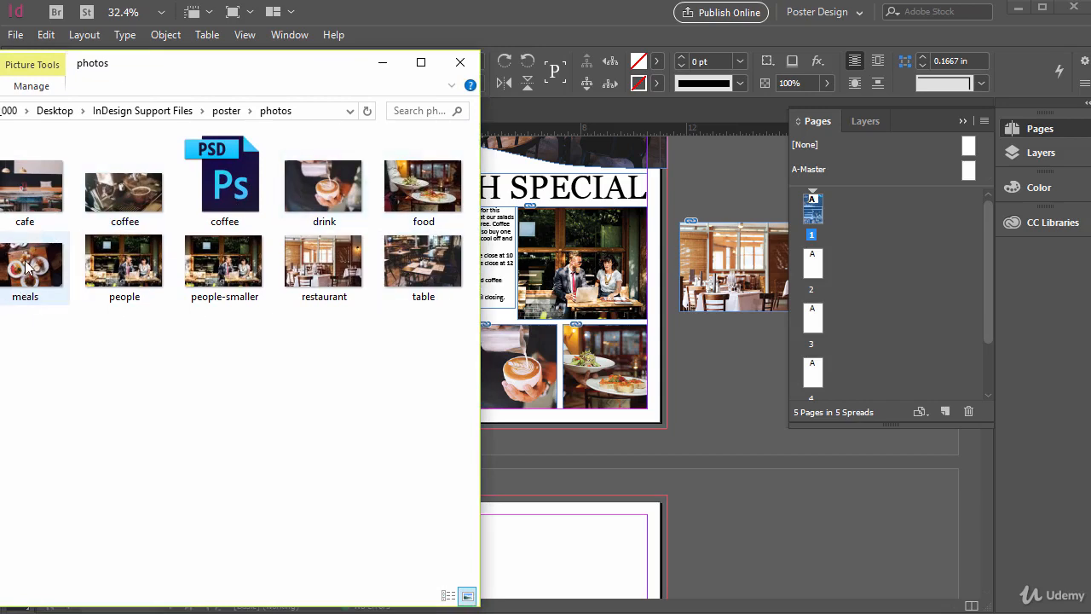
{"action": "left_click", "coordinate": [460, 64]}
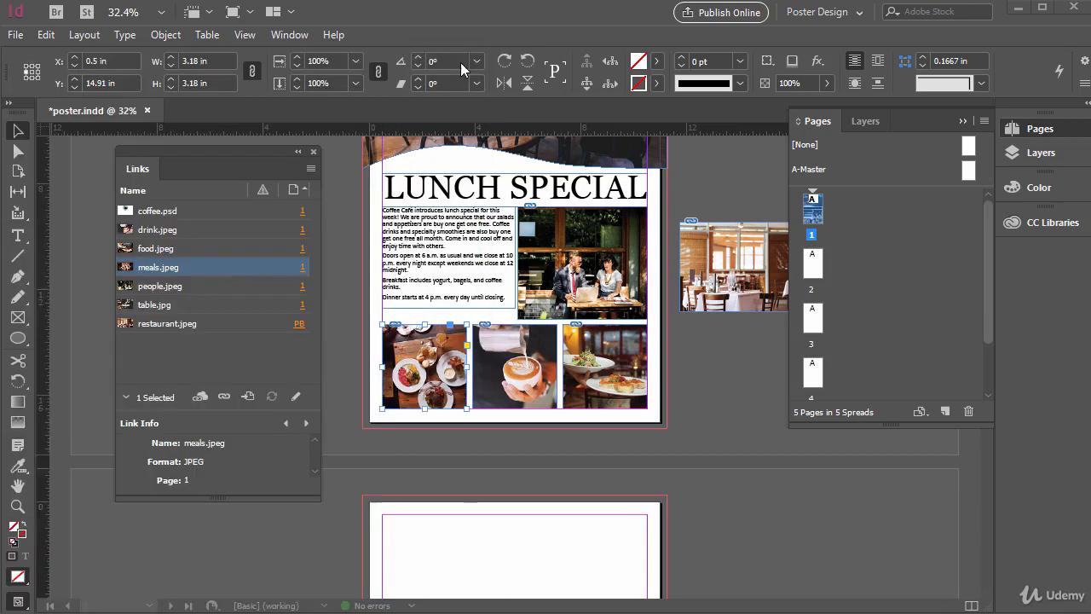